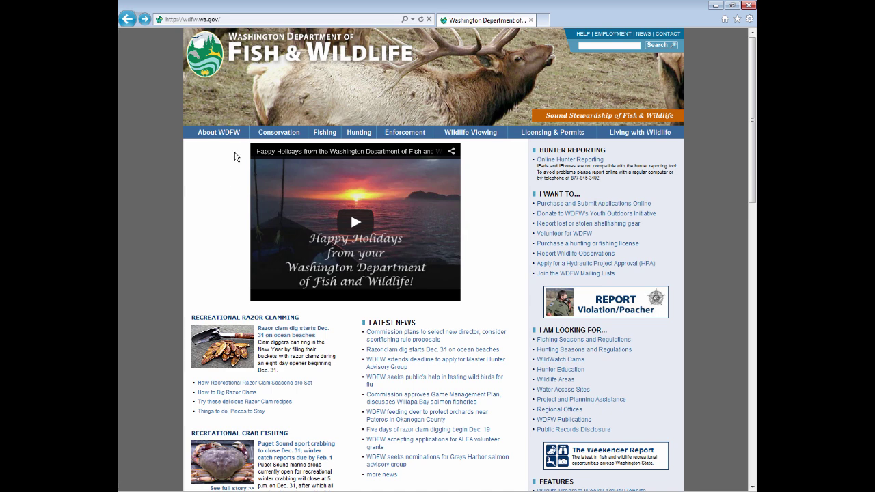
- Bring up the Conservation menu's options on the WDFW home page
{"action": "mouse_move", "coordinate": [265, 134]}
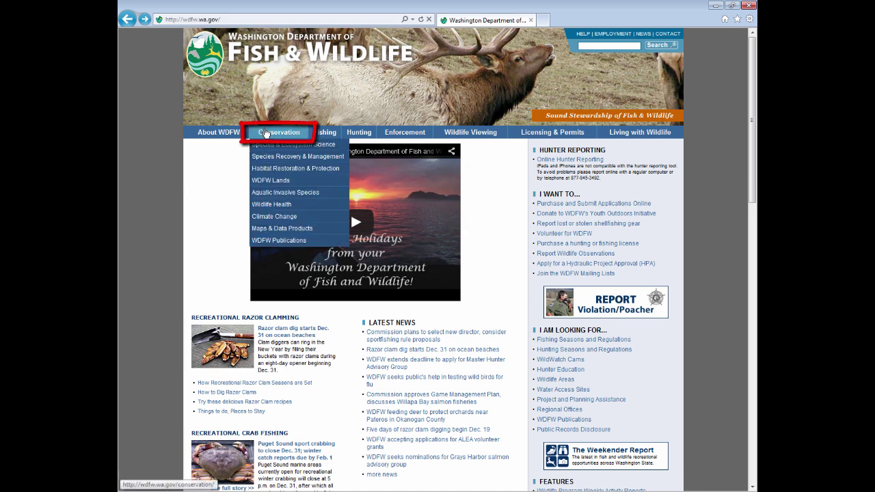
- Go to Habitat Restoration & Protection, then on to the Fish Passage Program page
{"action": "left_click", "coordinate": [265, 171]}
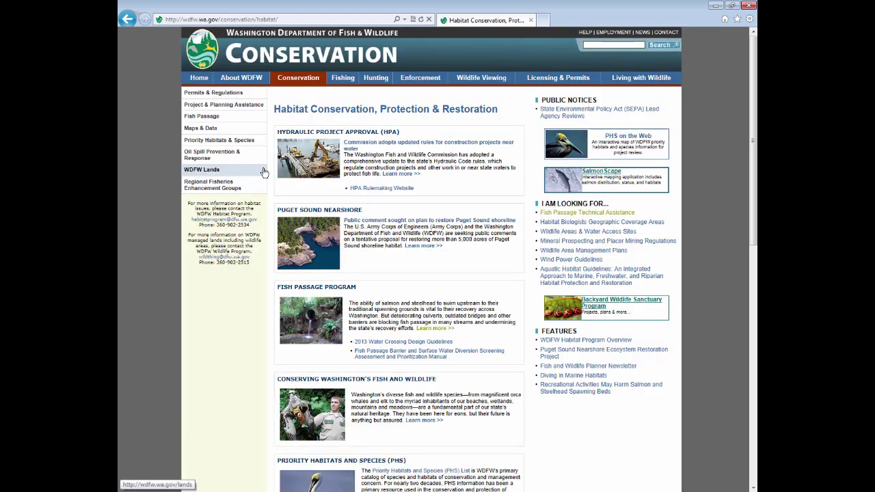
{"action": "left_click", "coordinate": [242, 120]}
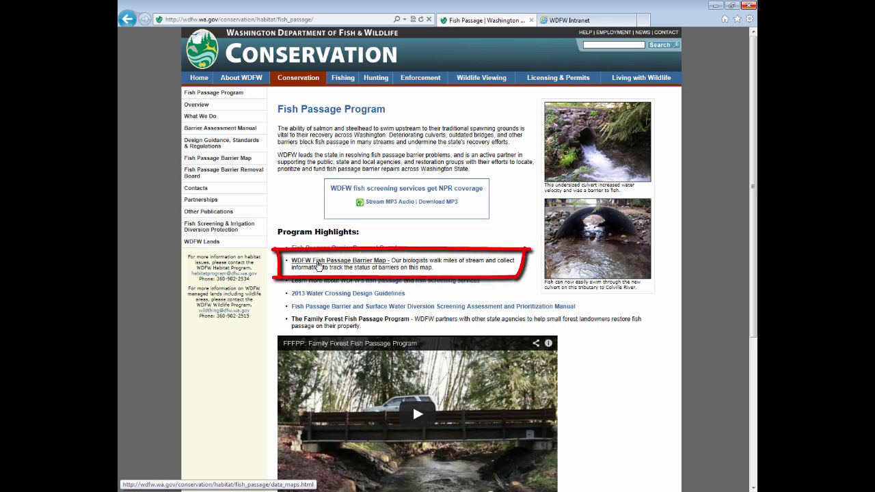
- Open the Fish Passage Barrier Map, zoom in, and view road crossing 101NSKY-09's details
{"action": "left_click", "coordinate": [318, 265]}
{"action": "left_click_drag", "start_coordinate": [753, 166], "coordinate": [754, 255]}
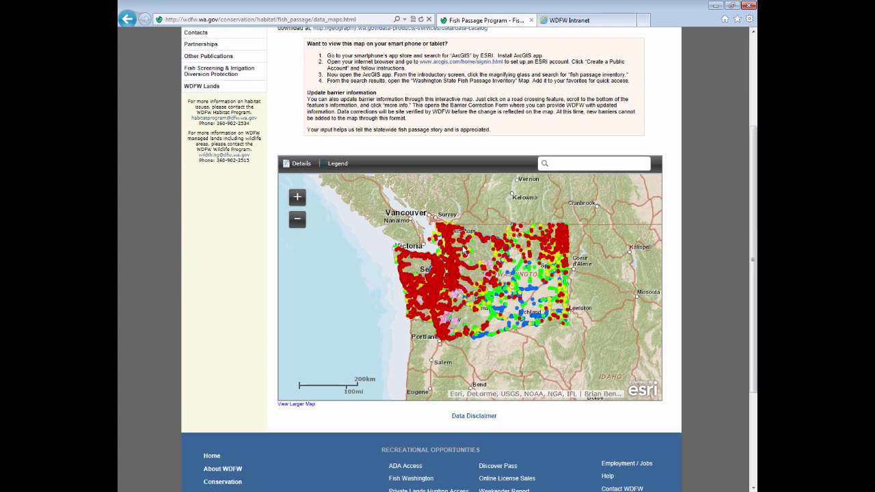
{"action": "scroll", "coordinate": [468, 265], "scroll_direction": "up", "scroll_amount": 1}
{"action": "scroll", "coordinate": [468, 265], "scroll_direction": "up", "scroll_amount": 2}
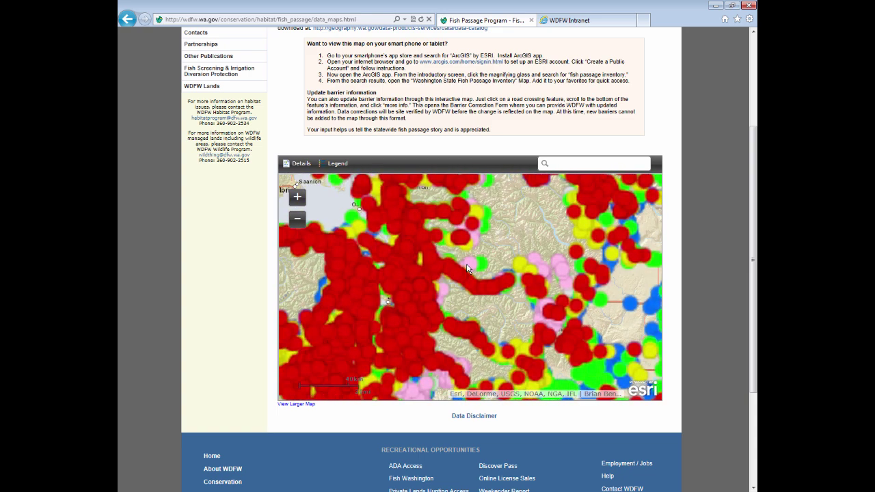
{"action": "scroll", "coordinate": [467, 268], "scroll_direction": "up", "scroll_amount": 1}
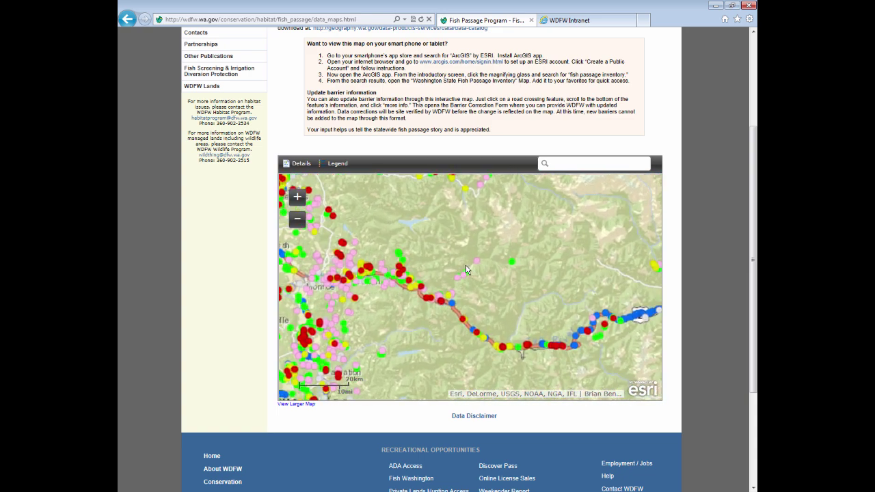
{"action": "scroll", "coordinate": [466, 269], "scroll_direction": "up", "scroll_amount": 4}
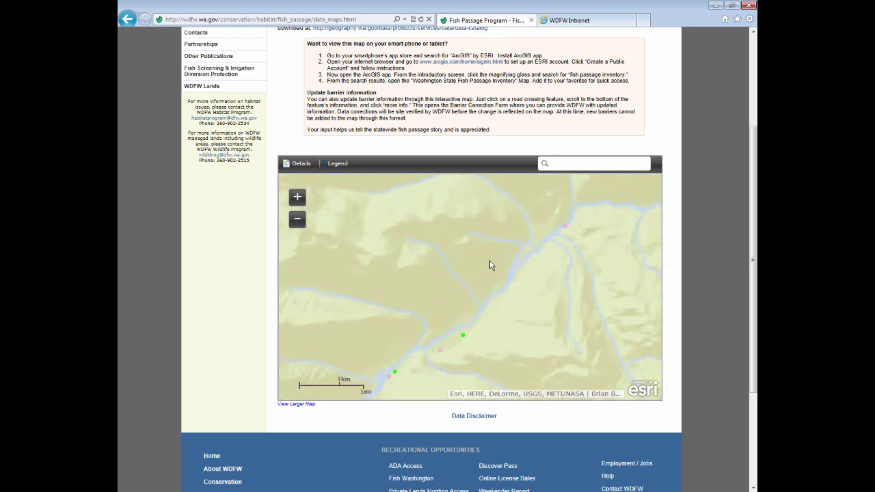
{"action": "left_click", "coordinate": [463, 337]}
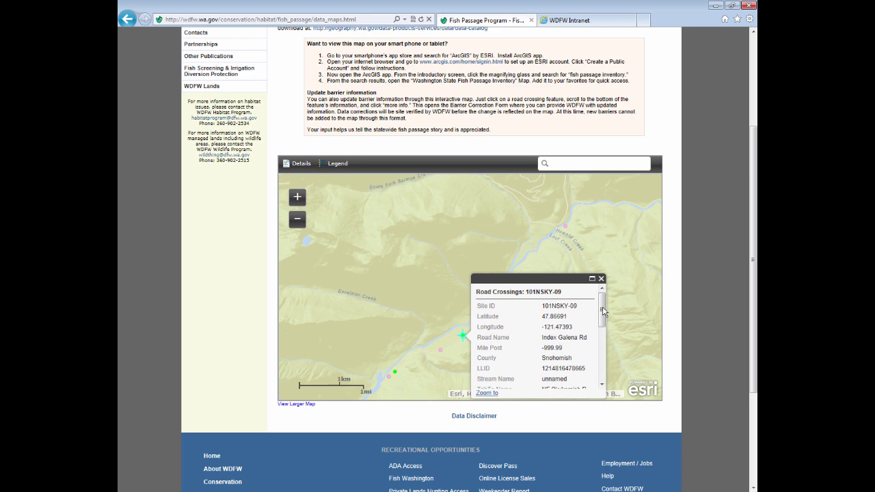
{"action": "mouse_move", "coordinate": [605, 313]}
{"action": "left_mouse_down"}
{"action": "mouse_move", "coordinate": [603, 363]}
{"action": "mouse_move", "coordinate": [603, 307]}
{"action": "left_mouse_up"}
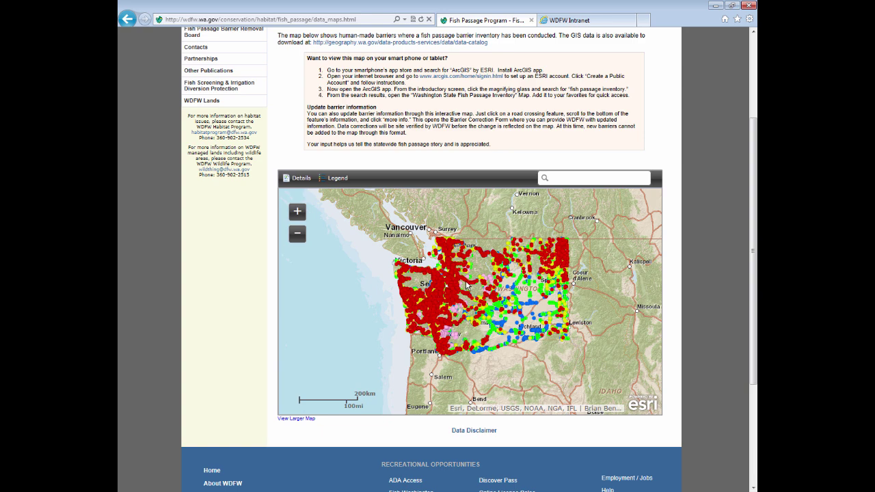
- Zoom the map to Bremerton and show road crossing 15.0191 0.06 near Manchester on Duncan Cr
{"action": "scroll", "coordinate": [466, 286], "scroll_direction": "up", "scroll_amount": 1}
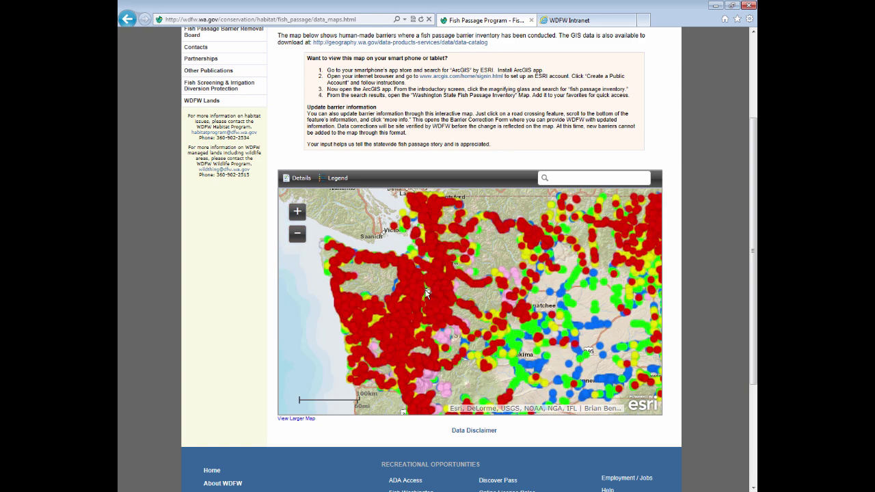
{"action": "scroll", "coordinate": [398, 300], "scroll_direction": "up", "scroll_amount": 1}
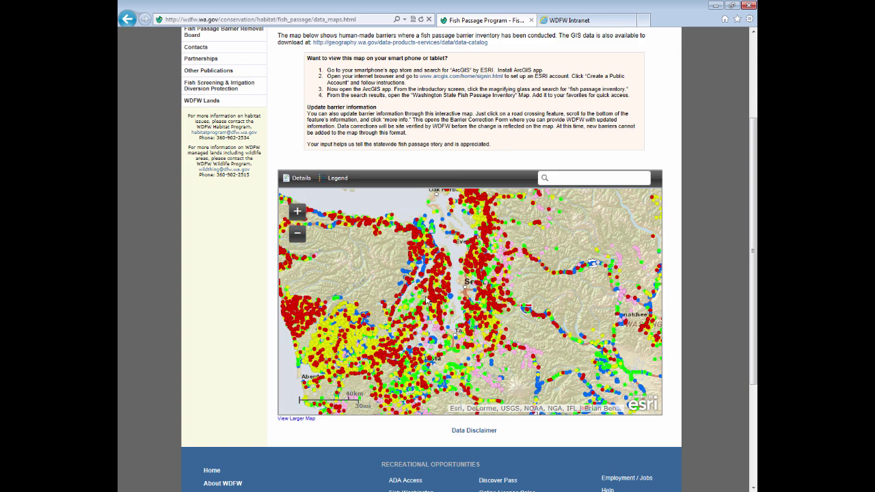
{"action": "scroll", "coordinate": [426, 300], "scroll_direction": "up", "scroll_amount": 1}
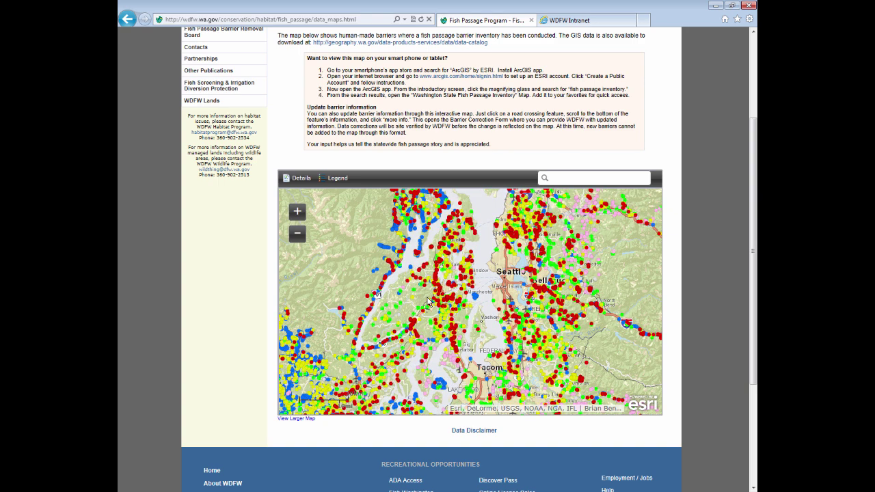
{"action": "scroll", "coordinate": [427, 301], "scroll_direction": "up", "scroll_amount": 1}
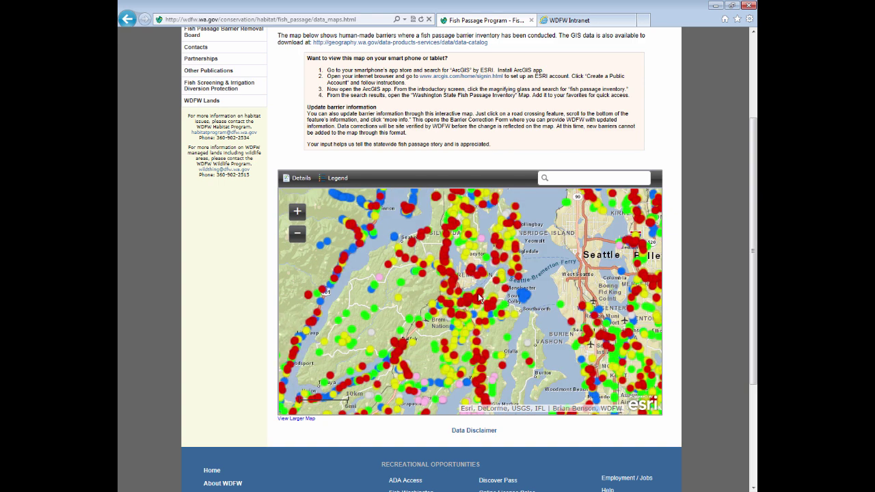
{"action": "scroll", "coordinate": [464, 299], "scroll_direction": "up", "scroll_amount": 1}
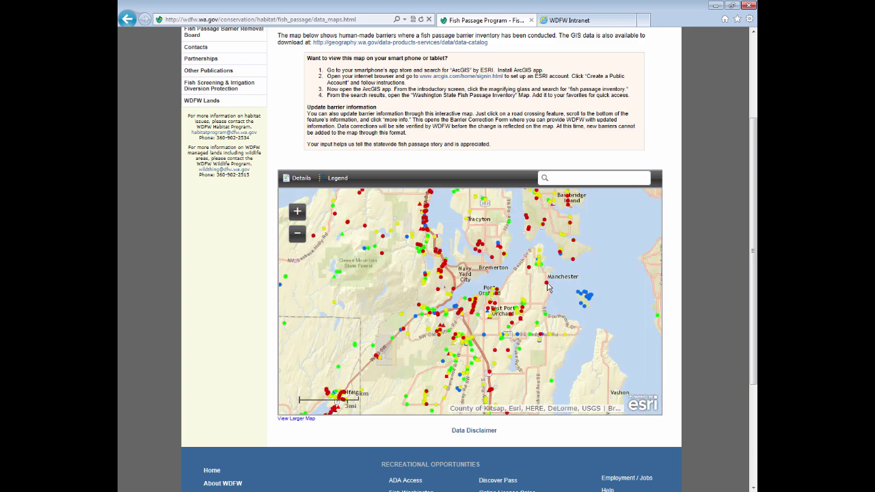
{"action": "left_click", "coordinate": [547, 283]}
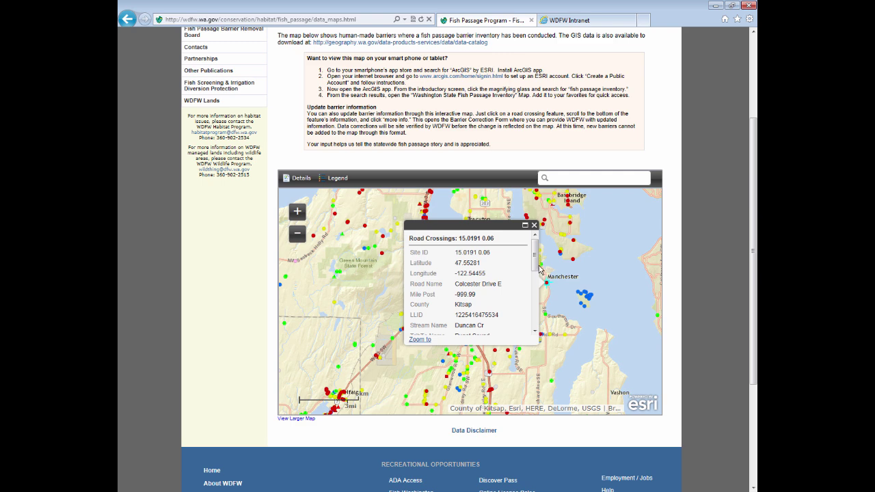
{"action": "left_click_drag", "start_coordinate": [535, 257], "coordinate": [524, 323]}
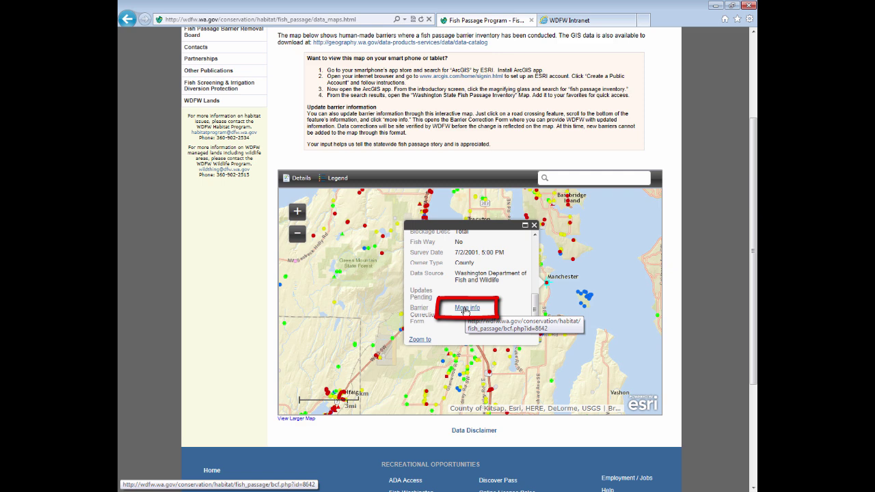
- Open this crossing's Barrier Correction Form and read through its instructions PDF
{"action": "left_click", "coordinate": [464, 309]}
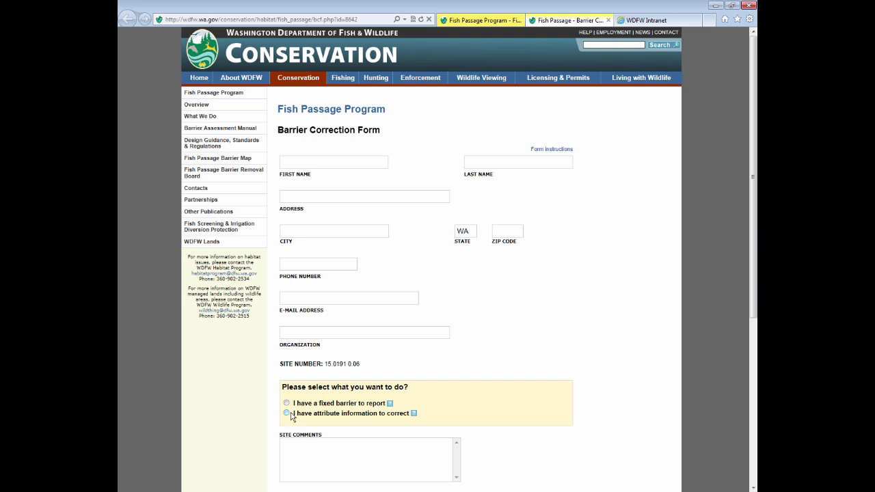
{"action": "left_click", "coordinate": [547, 152]}
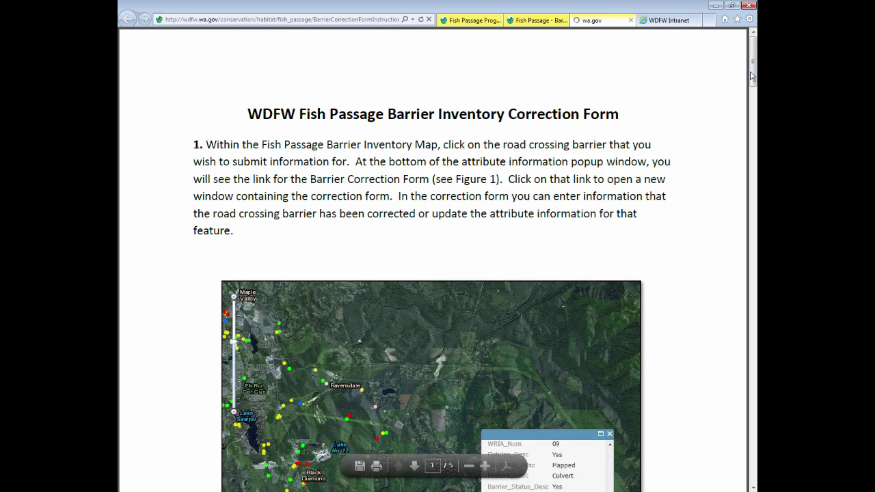
{"action": "scroll", "coordinate": [754, 75], "scroll_direction": "down", "scroll_amount": 10}
{"action": "scroll", "coordinate": [433, 273], "scroll_direction": "down", "scroll_amount": 15}
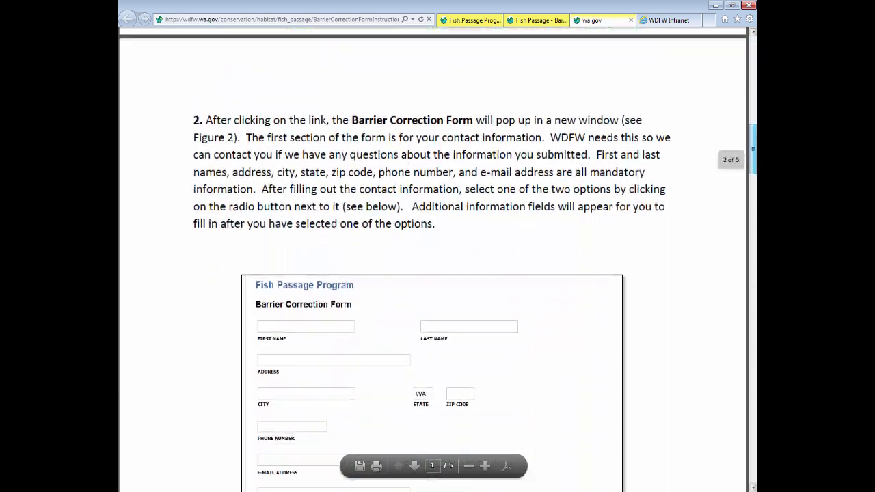
- Close the instructions PDF and scroll down the filled-in correction form for site 132072011
{"action": "key", "text": "ctrl+w"}
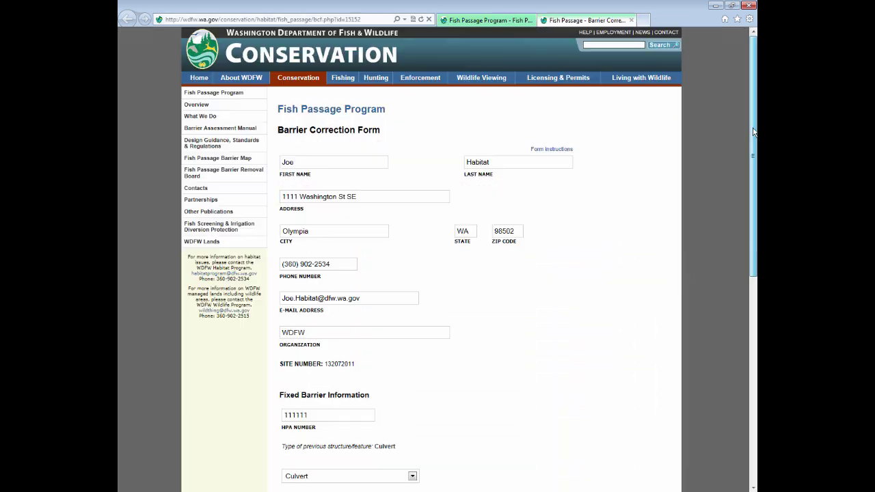
{"action": "left_click_drag", "start_coordinate": [754, 132], "coordinate": [754, 265]}
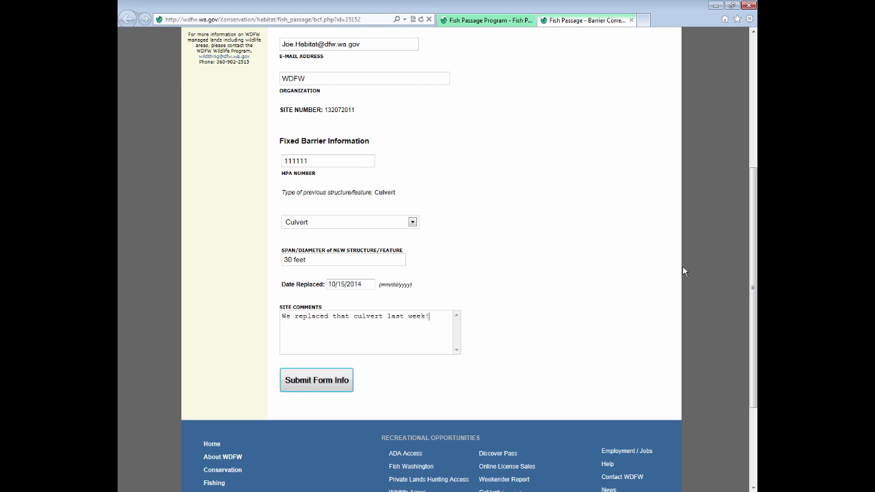
- Submit the correction form, close the confirmation, and scroll back up the barrier map page
{"action": "left_click", "coordinate": [319, 384]}
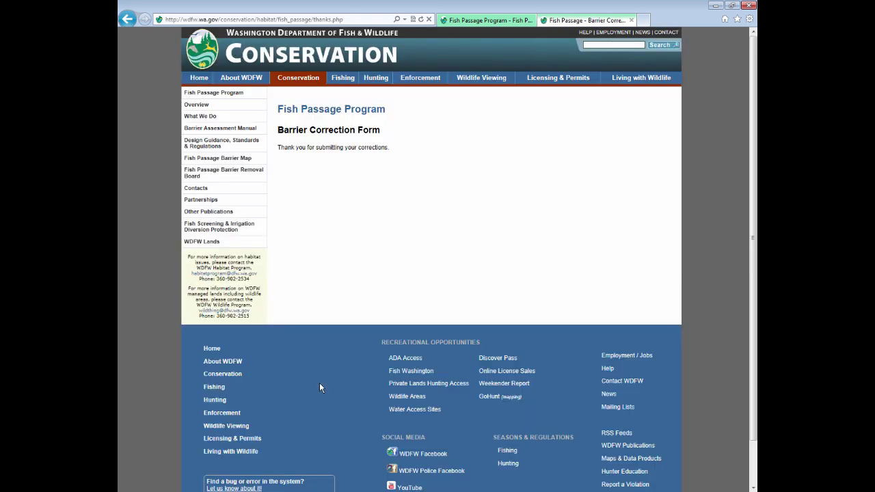
{"action": "key", "text": "ctrl+w"}
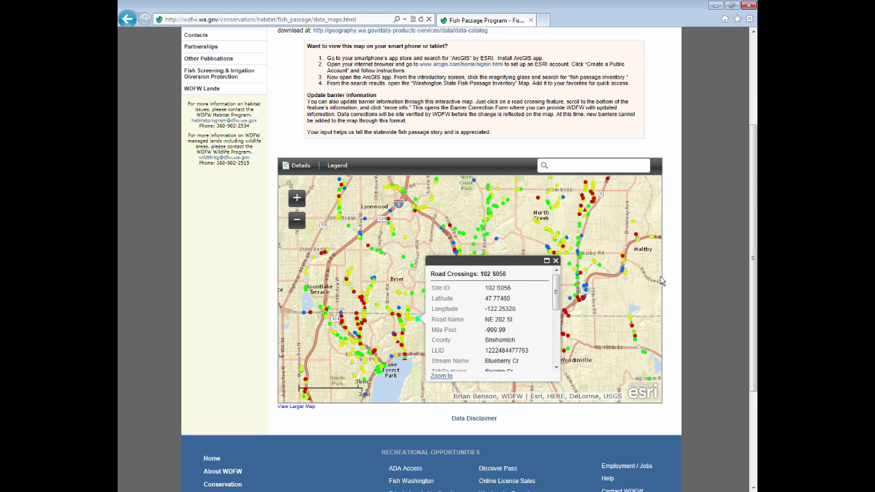
{"action": "left_click_drag", "start_coordinate": [750, 276], "coordinate": [740, 170]}
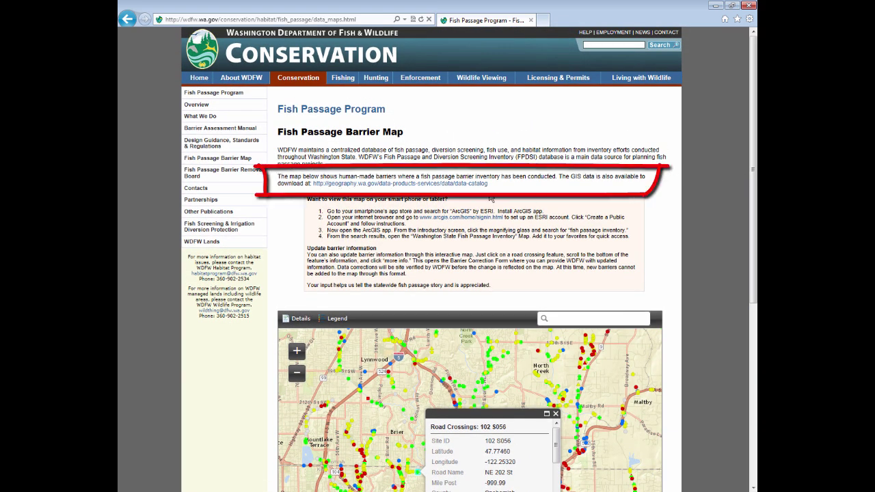
- Follow the geography.wa.gov link to the statewide GIS Data Catalog
{"action": "left_click", "coordinate": [468, 184]}
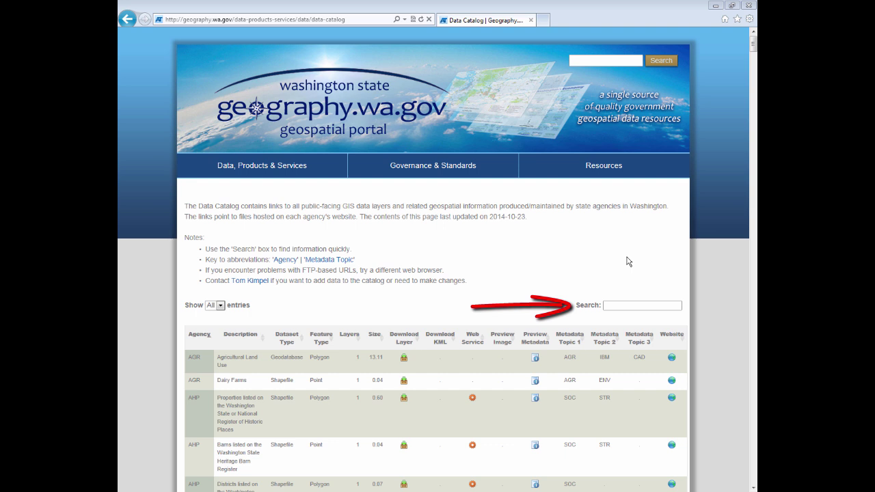
- Search the Data Catalog for 'fish passage barr'
{"action": "left_click", "coordinate": [628, 306]}
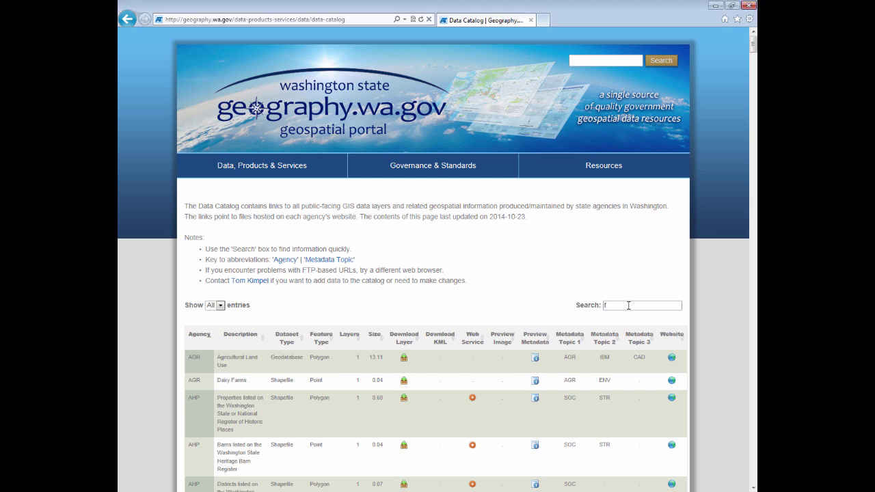
{"action": "type", "text": "fish passage b"}
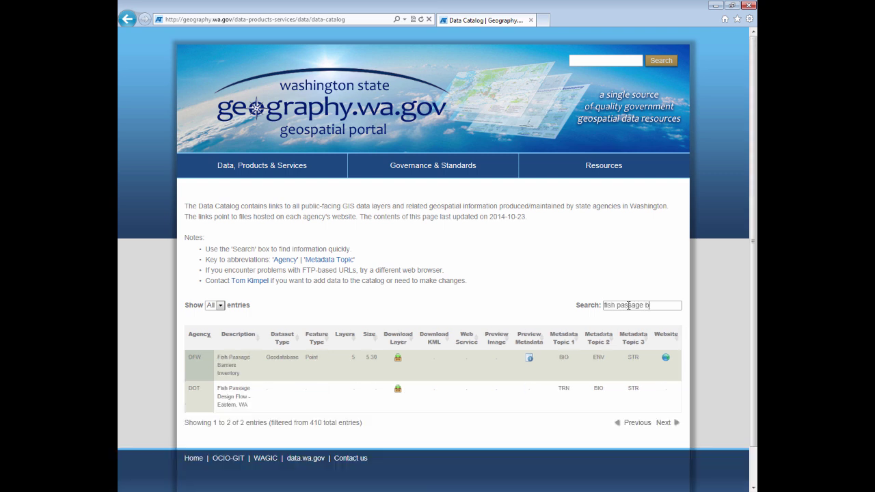
{"action": "type", "text": "arr"}
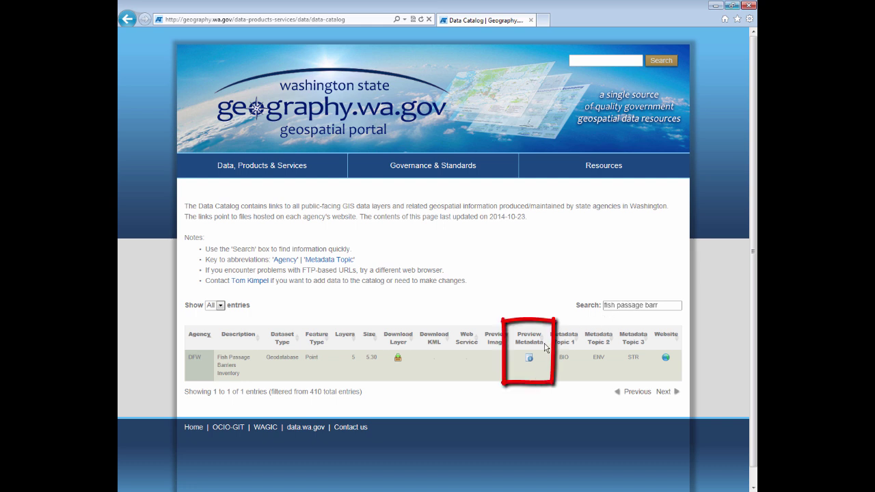
- Preview the Fish Passage Barriers Inventory metadata, then download FPBI_pgdb.zip (20.3 MB)
{"action": "left_click", "coordinate": [528, 360]}
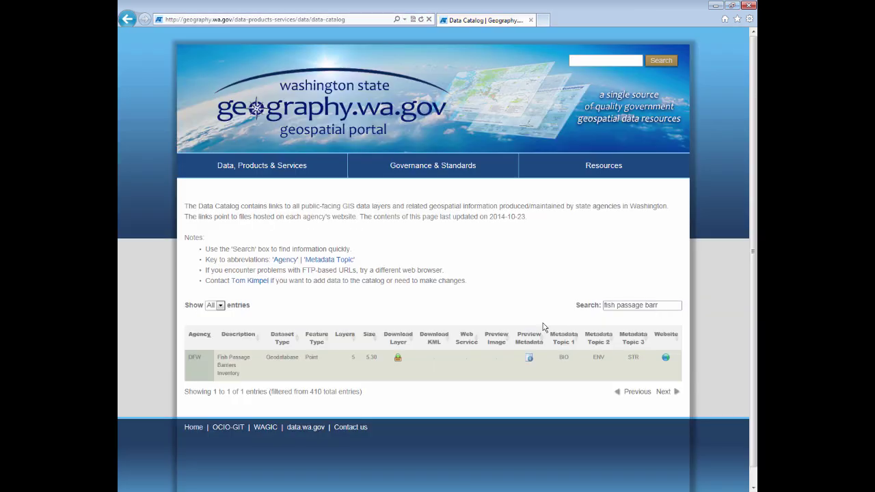
{"action": "left_click", "coordinate": [397, 360]}
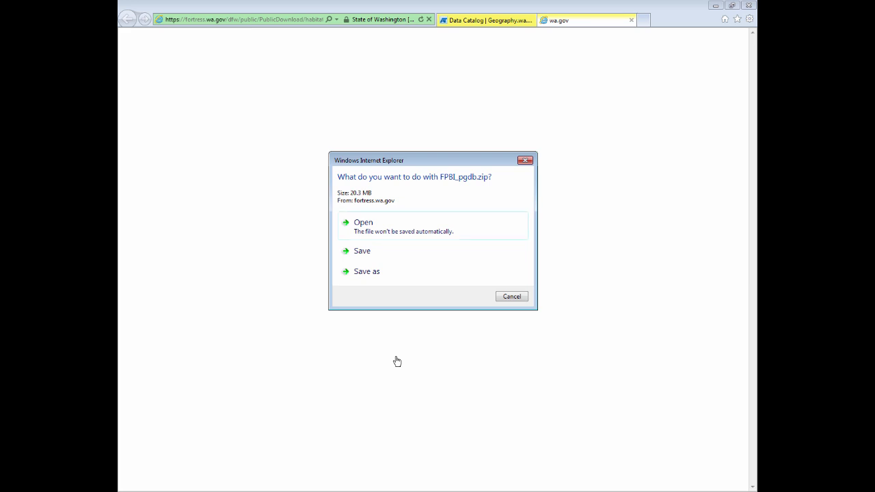
- Save FPBI_pgdb.zip (20.3 MB) to the Desktop using Save as
{"action": "left_click", "coordinate": [373, 275]}
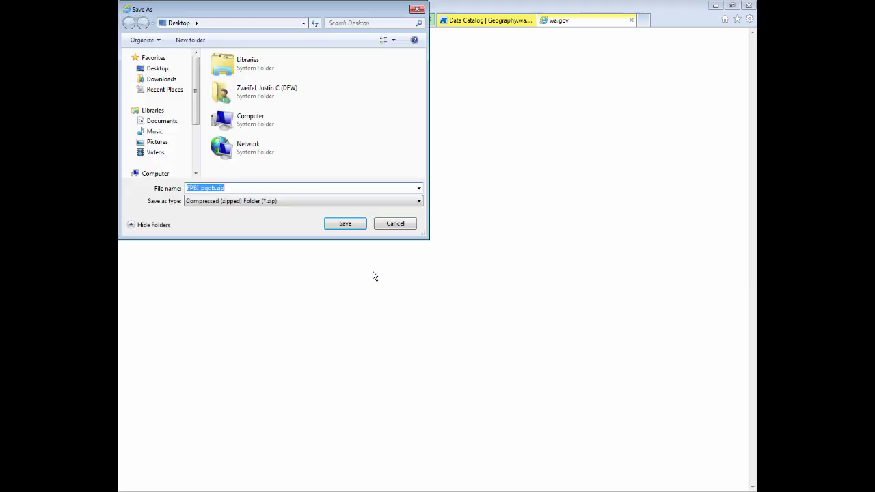
{"action": "left_click", "coordinate": [345, 224]}
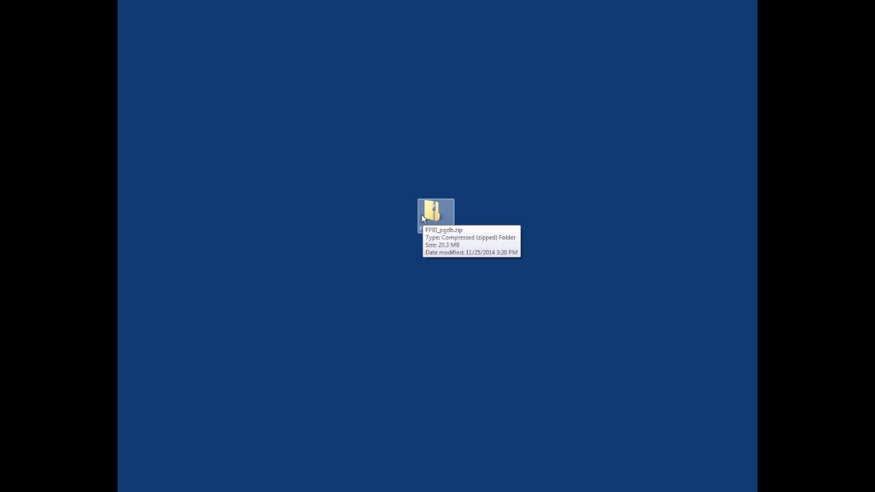
- Extract all files from the desktop FPBI_pgdb.zip into an FPBI_pgdb folder
{"action": "right_click", "coordinate": [421, 215]}
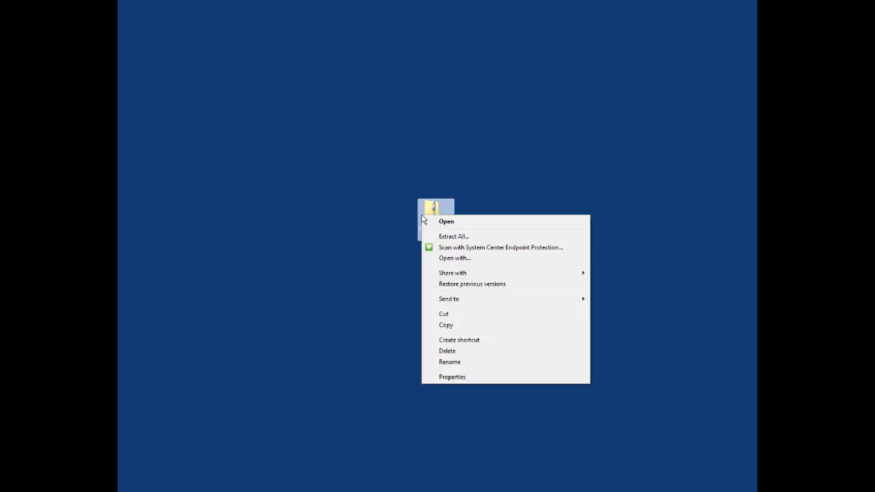
{"action": "left_click", "coordinate": [439, 237]}
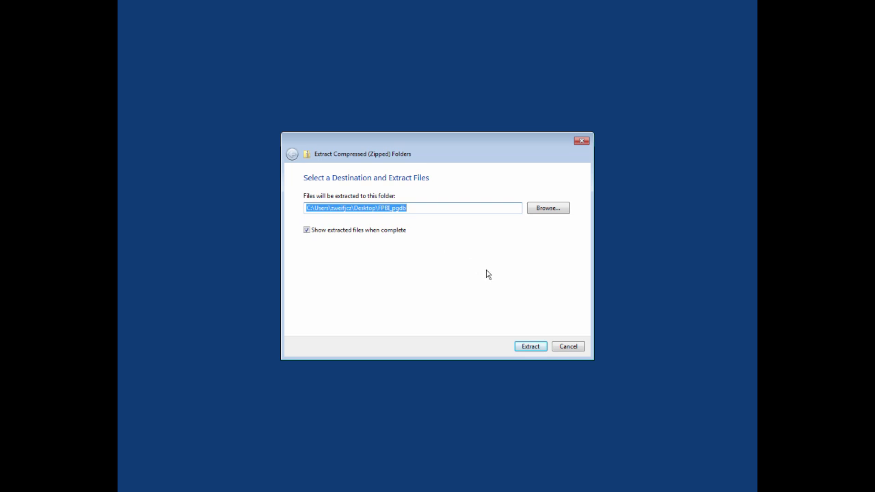
{"action": "left_click", "coordinate": [532, 345]}
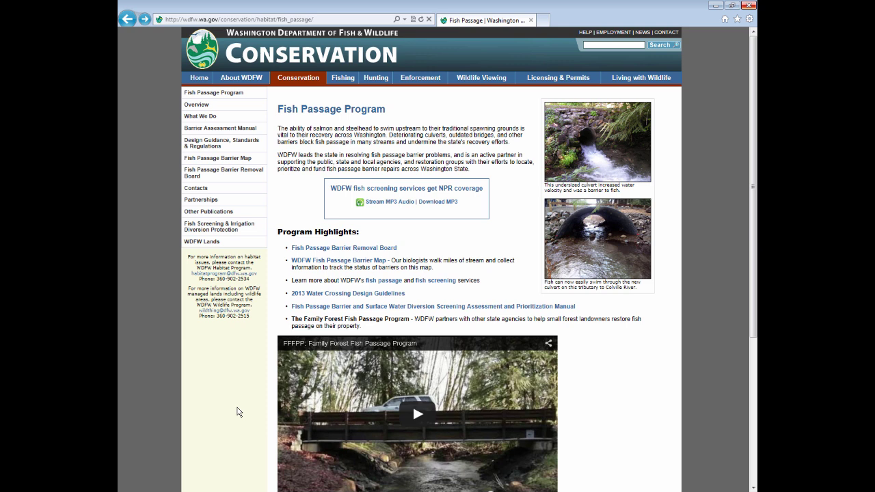
- Go to Contacts from the Fish Passage Program page's left-hand navigation
{"action": "left_click", "coordinate": [233, 190]}
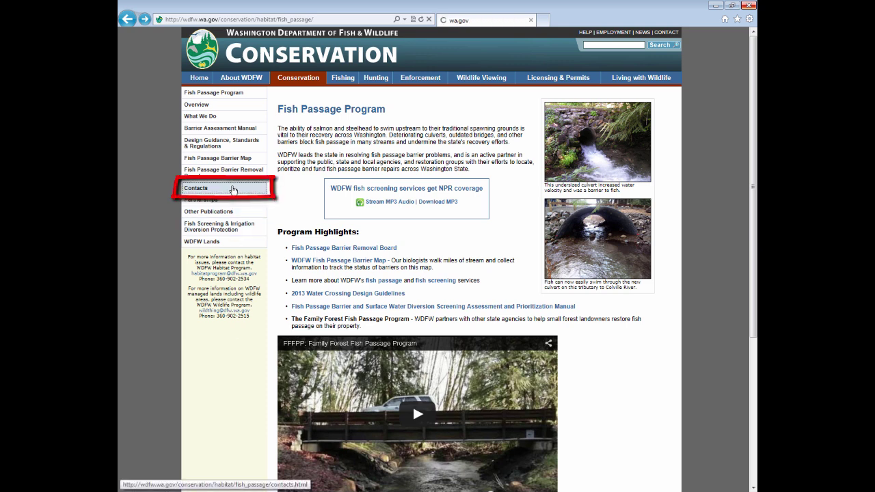